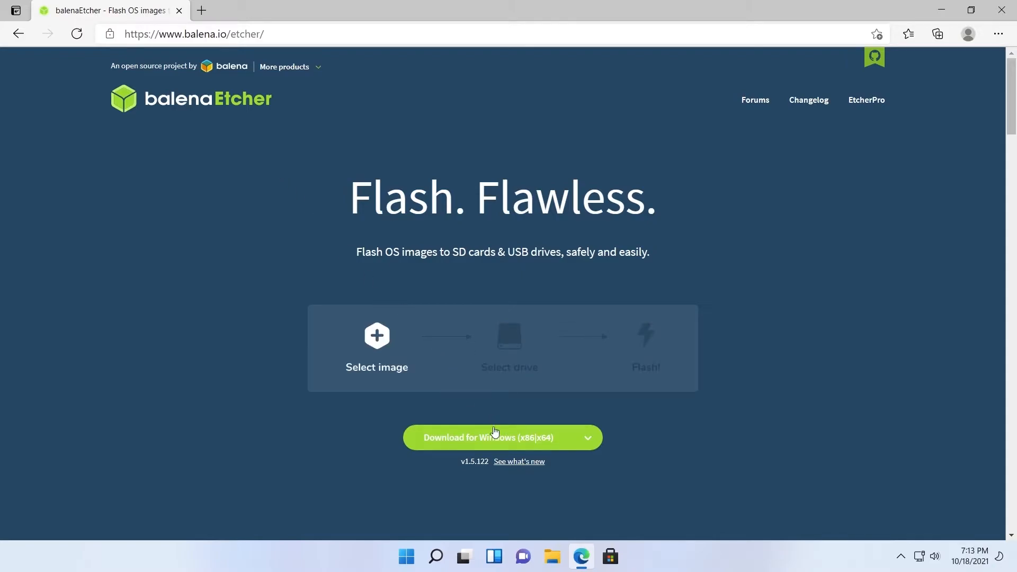
# Step: Download balenaEtcher for Windows (x86|x64), run its setup file and accept the license agreement to install it
pyautogui.click(497, 450)
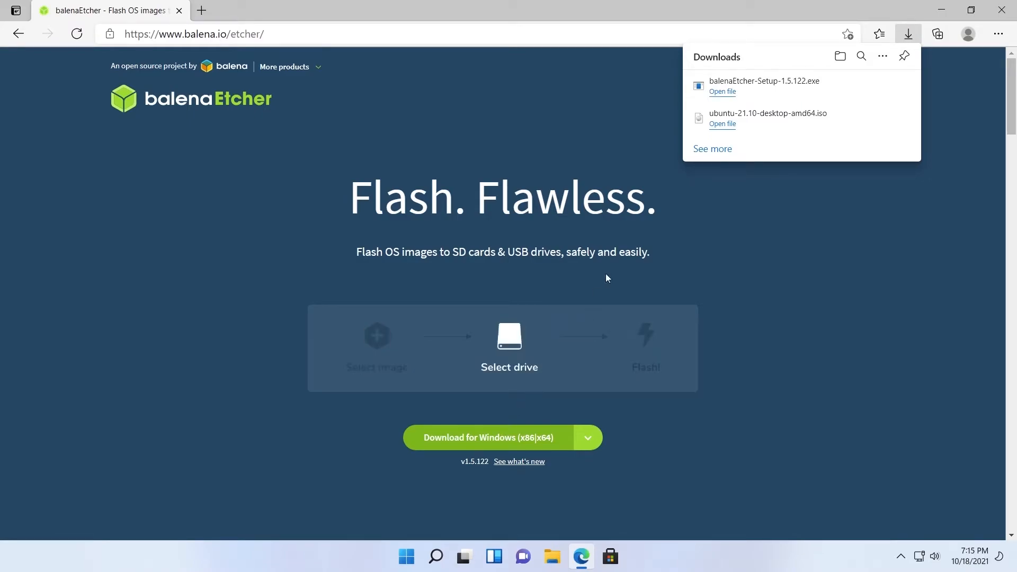
pyautogui.click(721, 93)
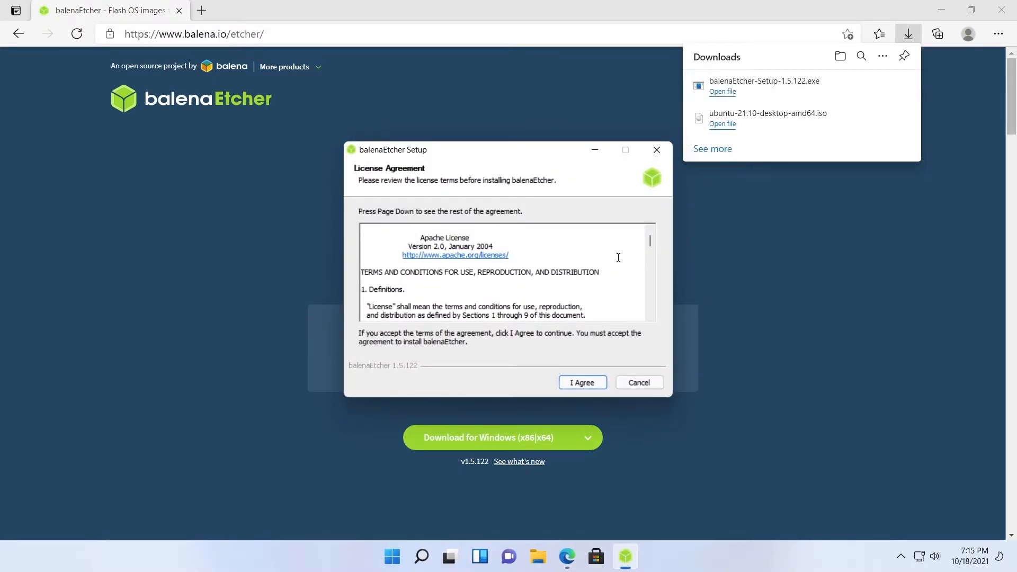
pyautogui.click(582, 382)
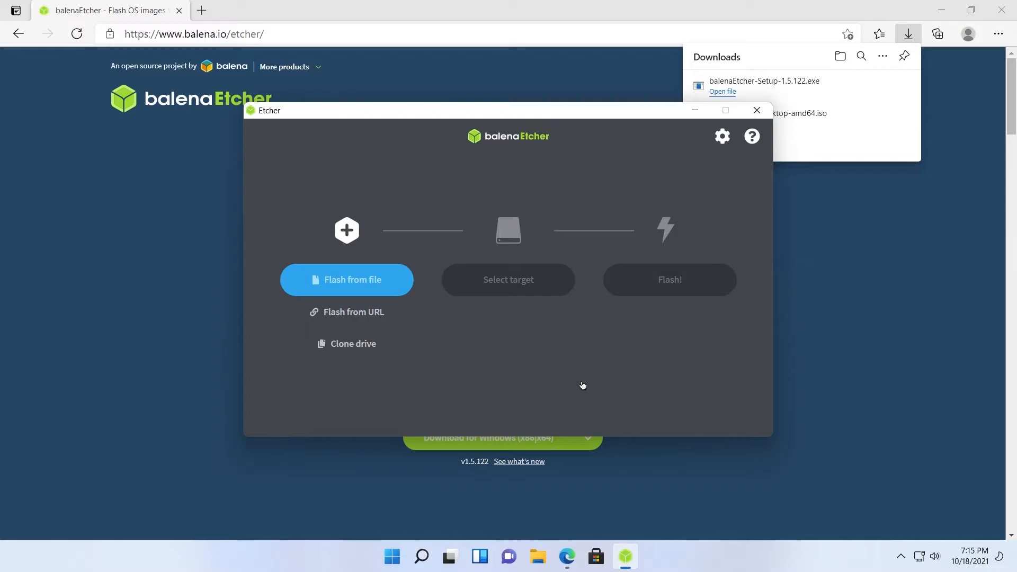
# Step: Load the ubuntu-21.10-desktop-amd64 disk image from the Downloads folder as the file to flash in Etcher
pyautogui.click(400, 282)
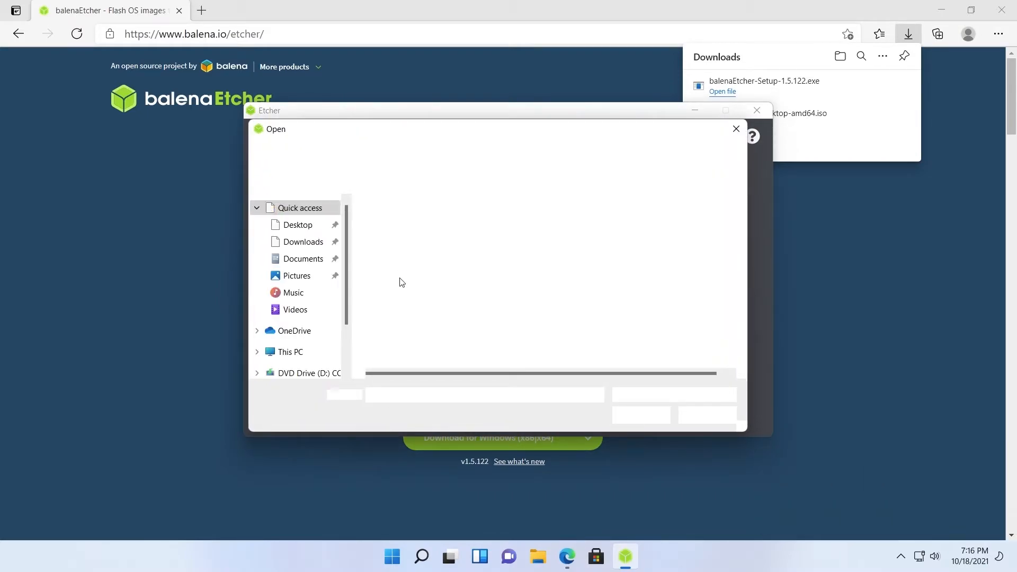
pyautogui.click(313, 245)
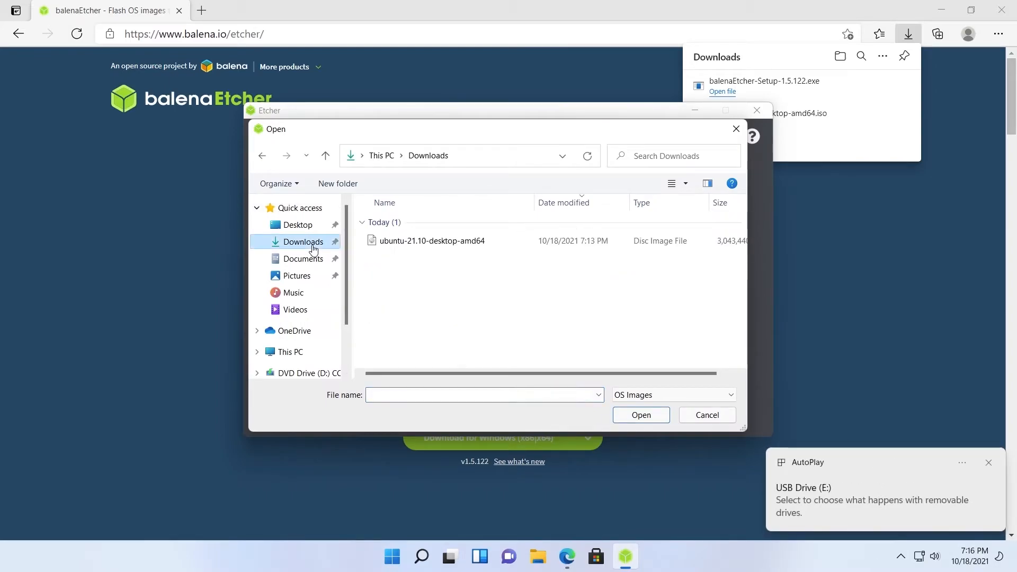
pyautogui.doubleClick(421, 245)
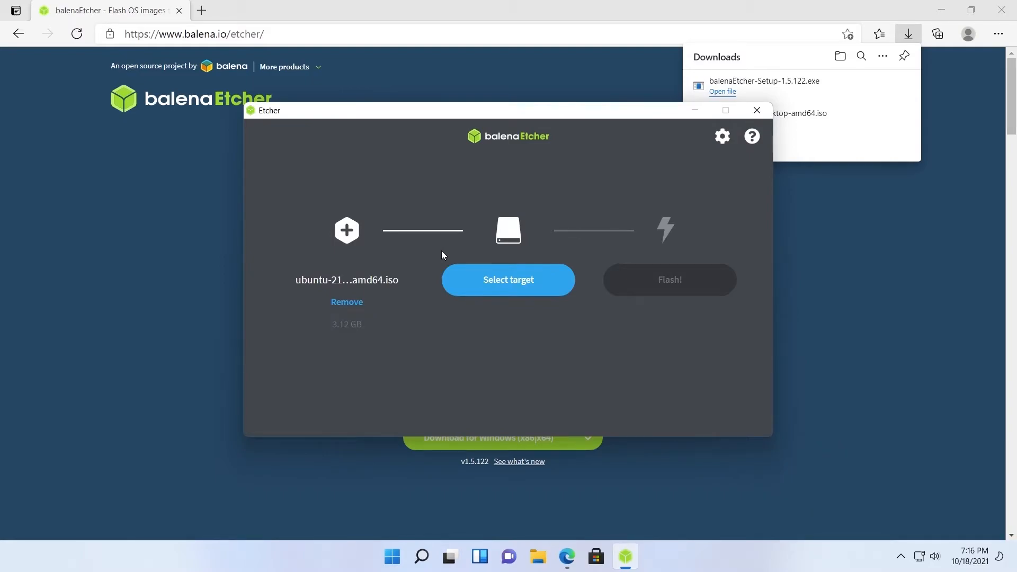
# Step: Flash the image to the Patriot Memory USB Device, allowing Windows Command Processor to make changes to the device
pyautogui.click(488, 281)
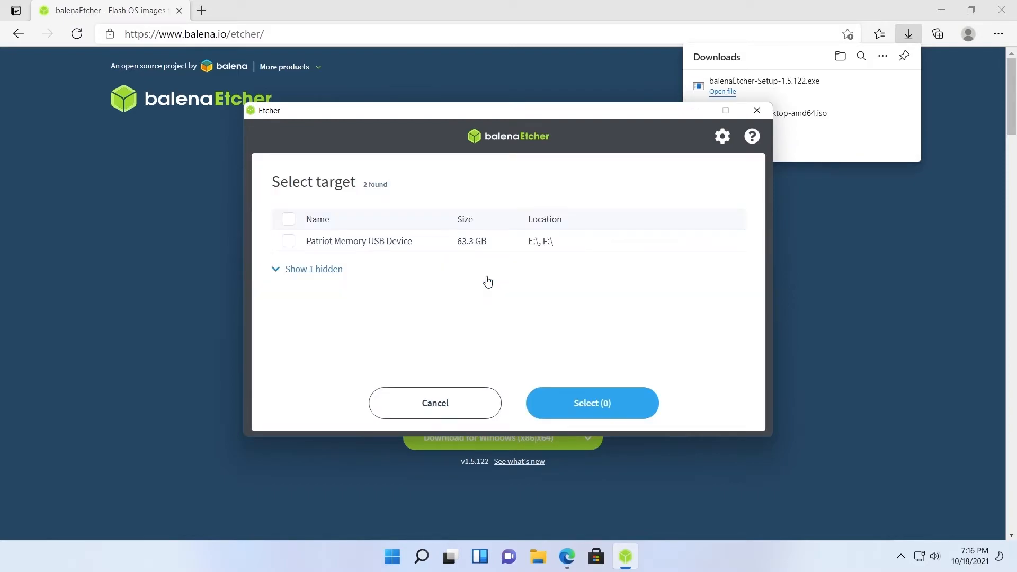
pyautogui.click(289, 241)
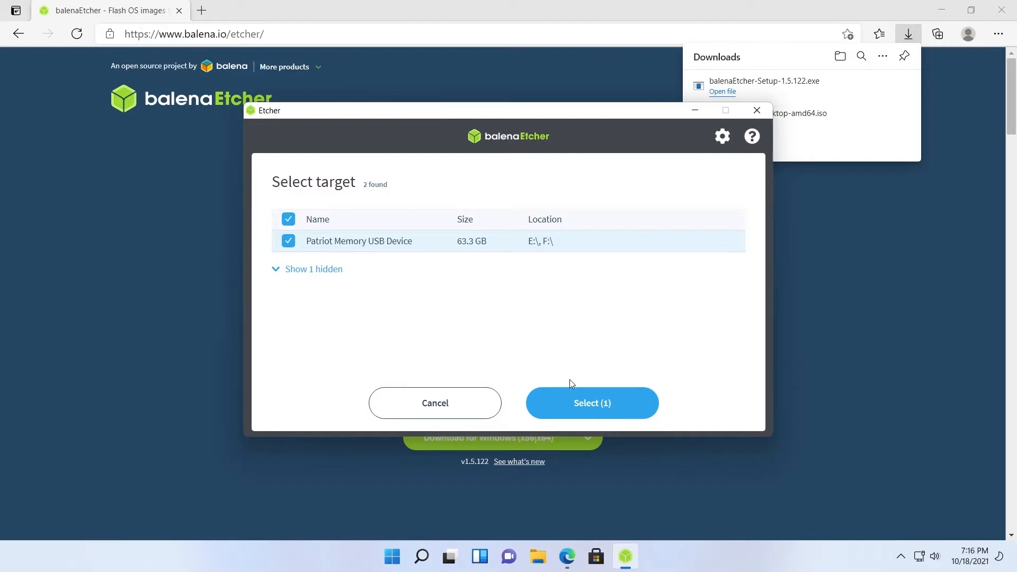
pyautogui.click(579, 404)
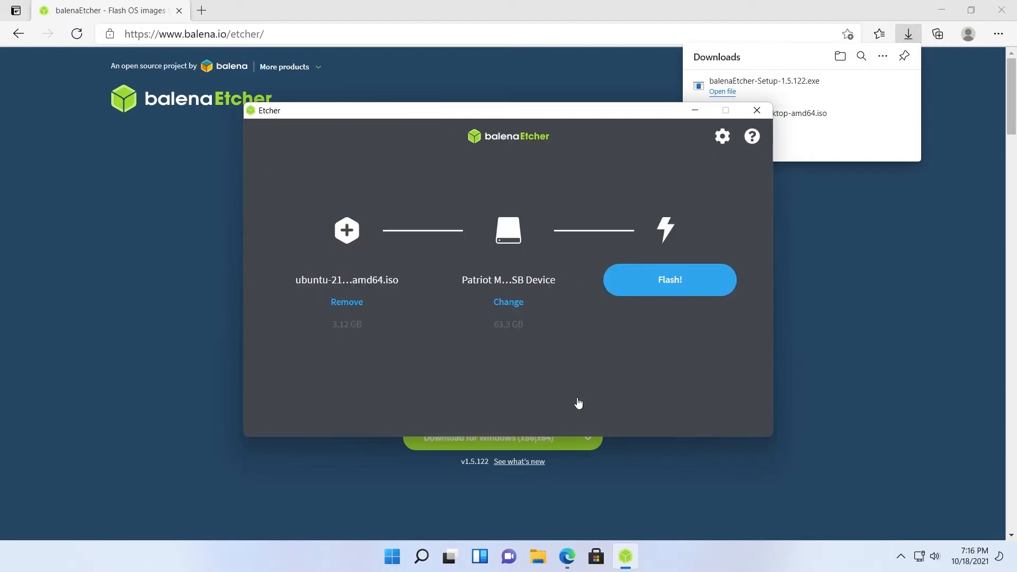
pyautogui.click(637, 295)
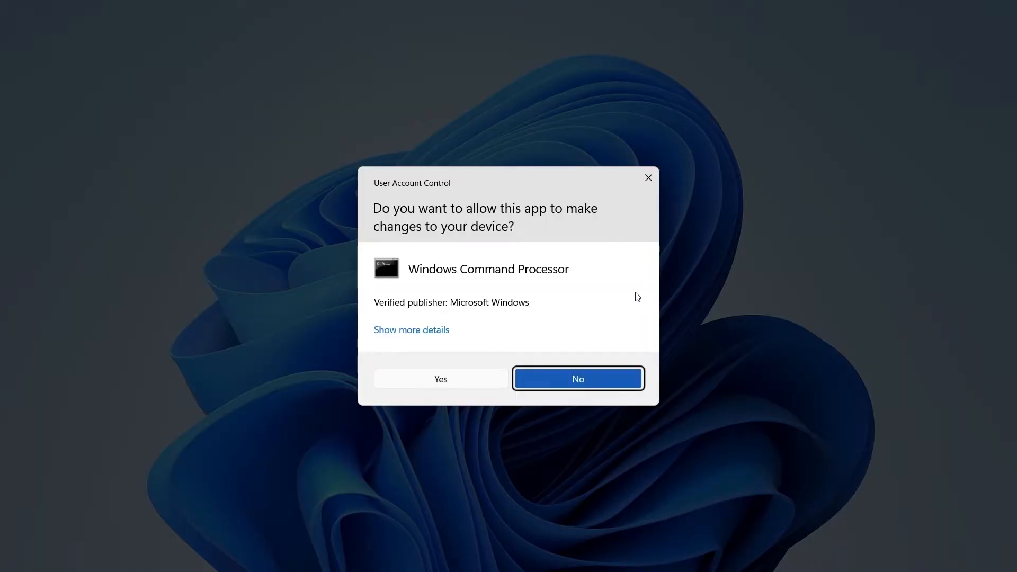
pyautogui.click(456, 385)
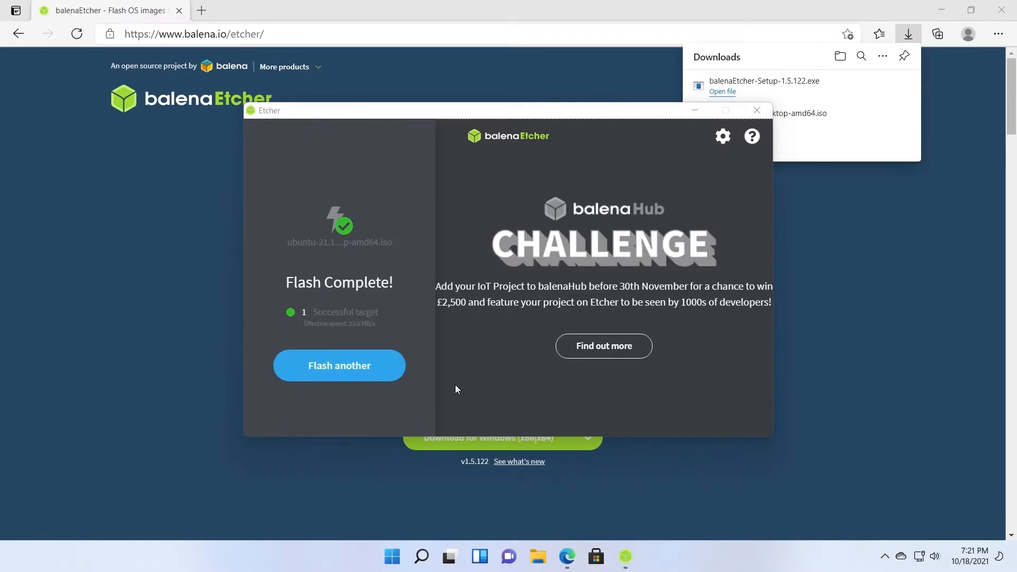
# Step: Close Etcher and the browser, and restart the computer
pyautogui.click(755, 111)
pyautogui.click(1005, 8)
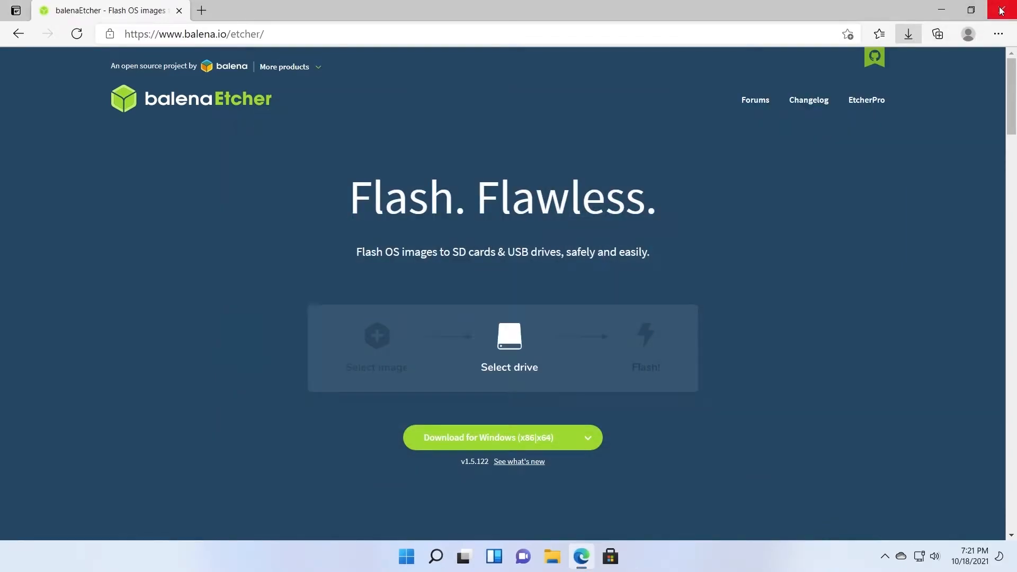
pyautogui.click(406, 567)
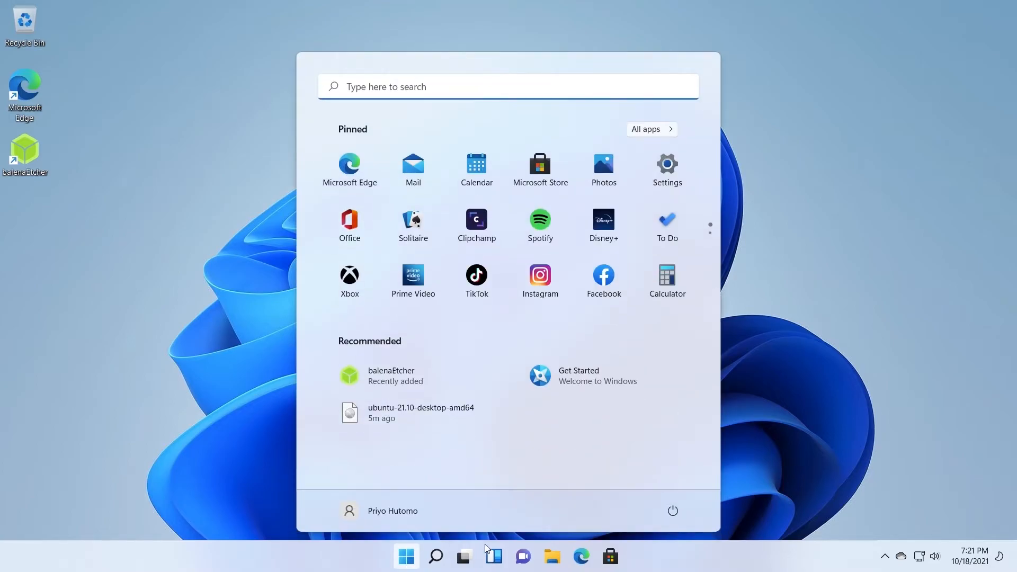
pyautogui.click(672, 512)
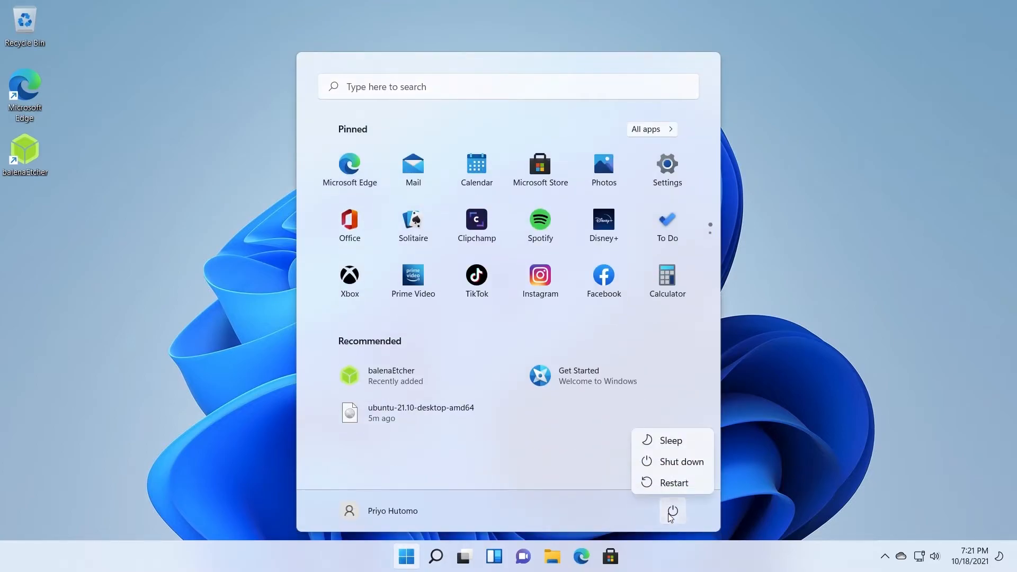
pyautogui.click(670, 485)
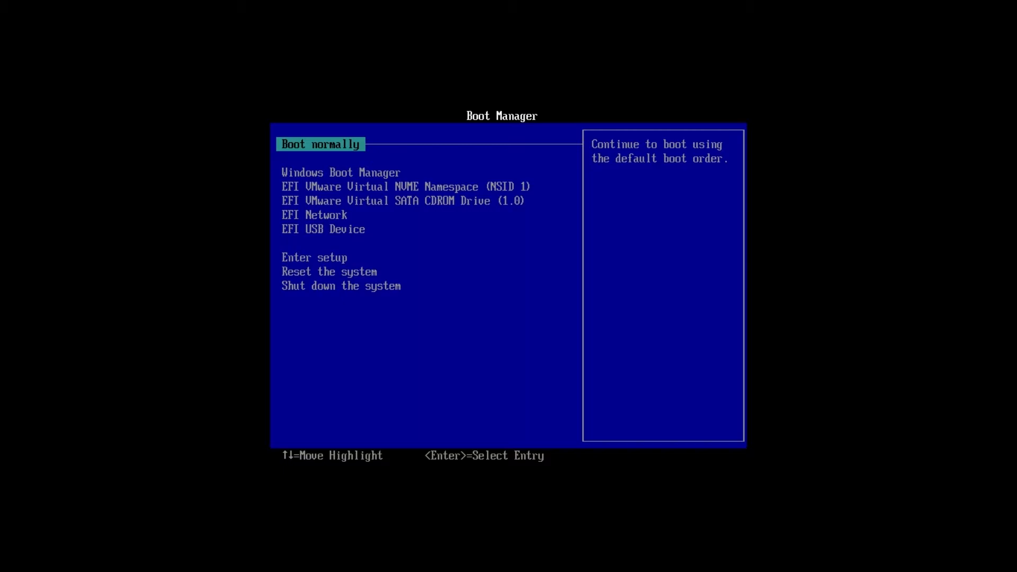
# Step: Boot the computer from the EFI USB Device in the Boot Manager
pyautogui.press('Down')
pyautogui.press('Down')
pyautogui.press('Down')
pyautogui.press('Down')
pyautogui.press('Down')
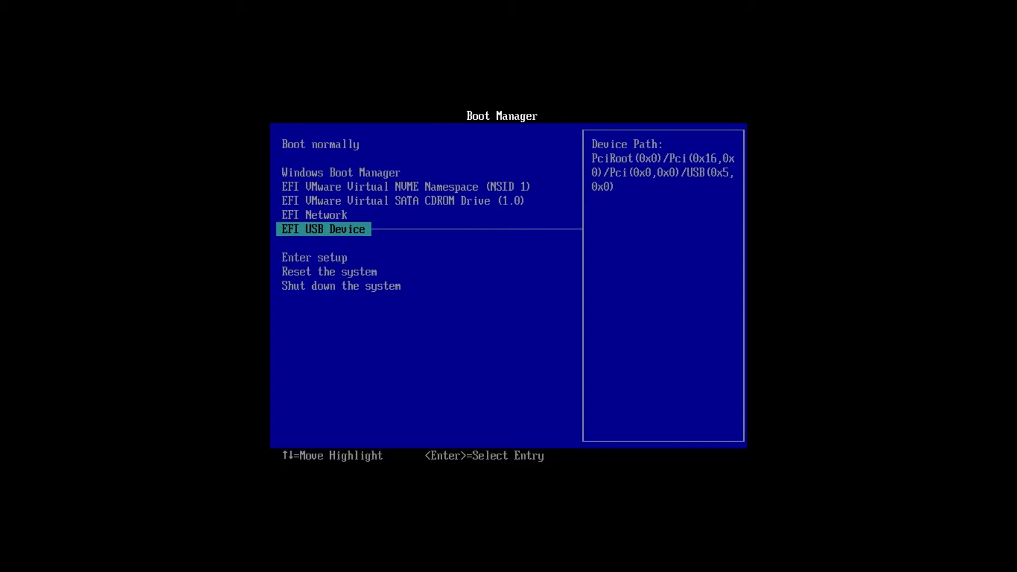
pyautogui.press('Return')
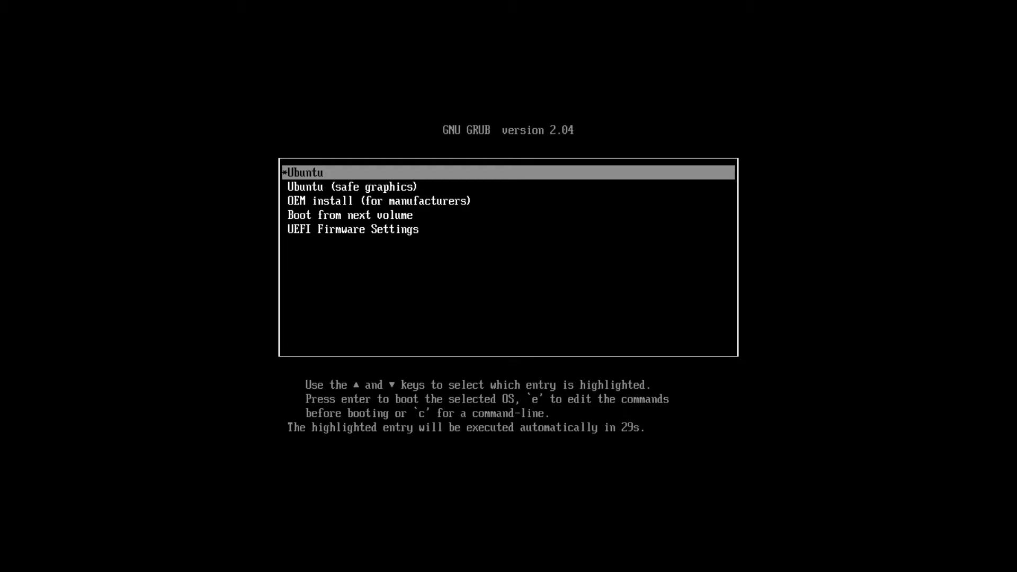
# Step: Boot the Ubuntu entry and start installing Ubuntu in English with the English (US) keyboard layout
pyautogui.press('Return')
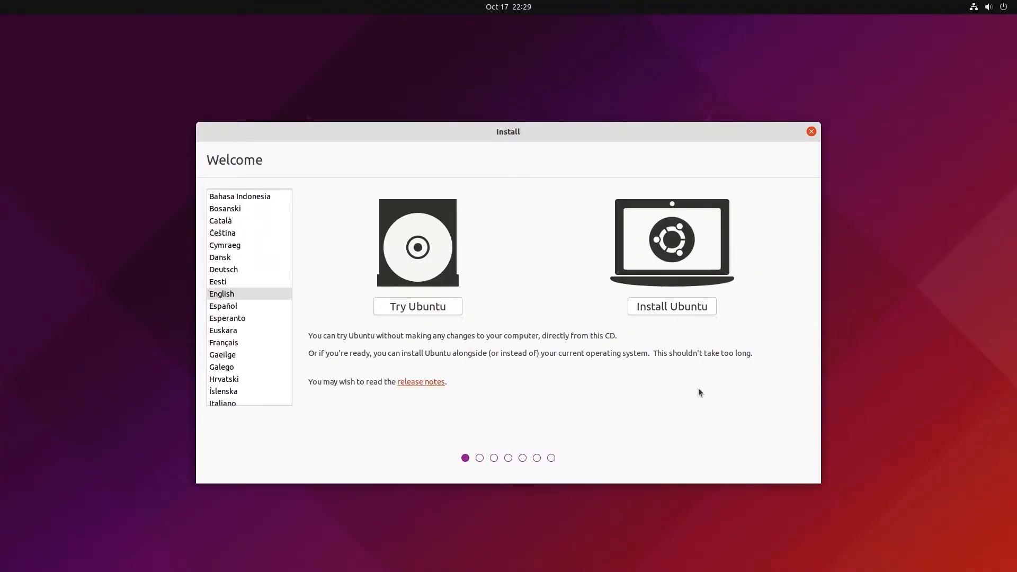
pyautogui.click(670, 312)
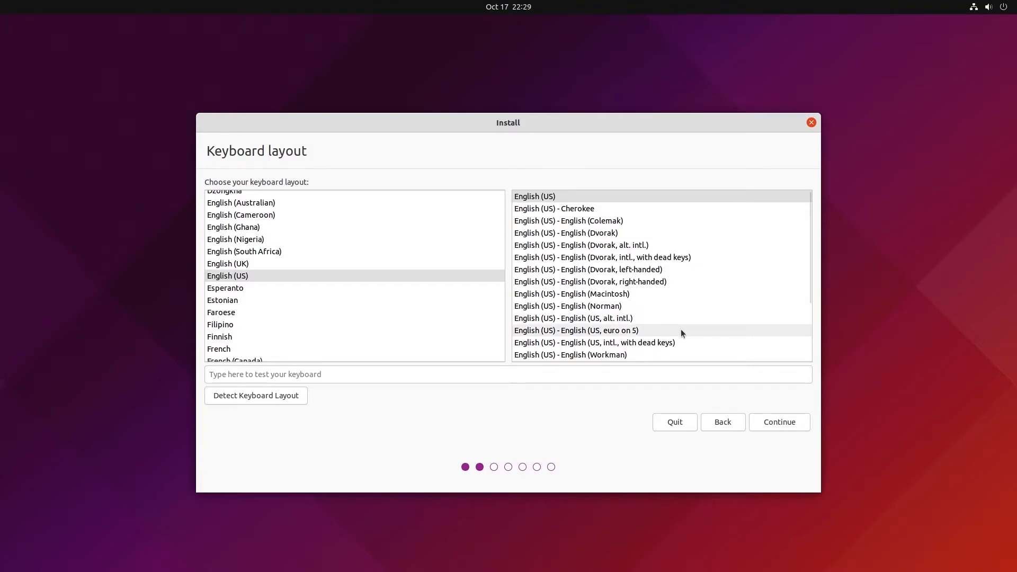
pyautogui.click(768, 421)
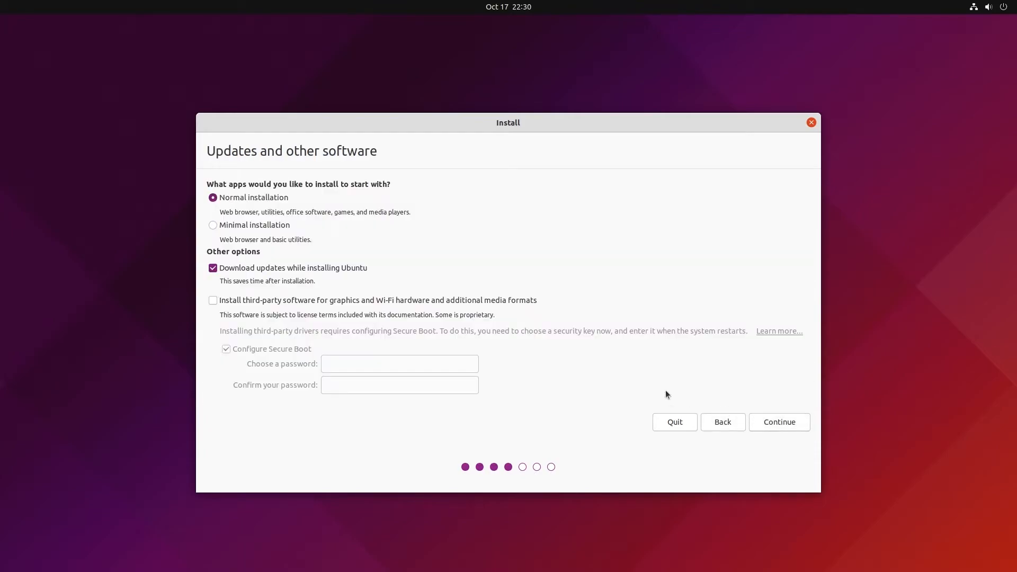
# Step: Enable installing third-party software for graphics and Wi-Fi hardware, enter and confirm a Secure Boot password, and proceed to the installation type
pyautogui.click(305, 305)
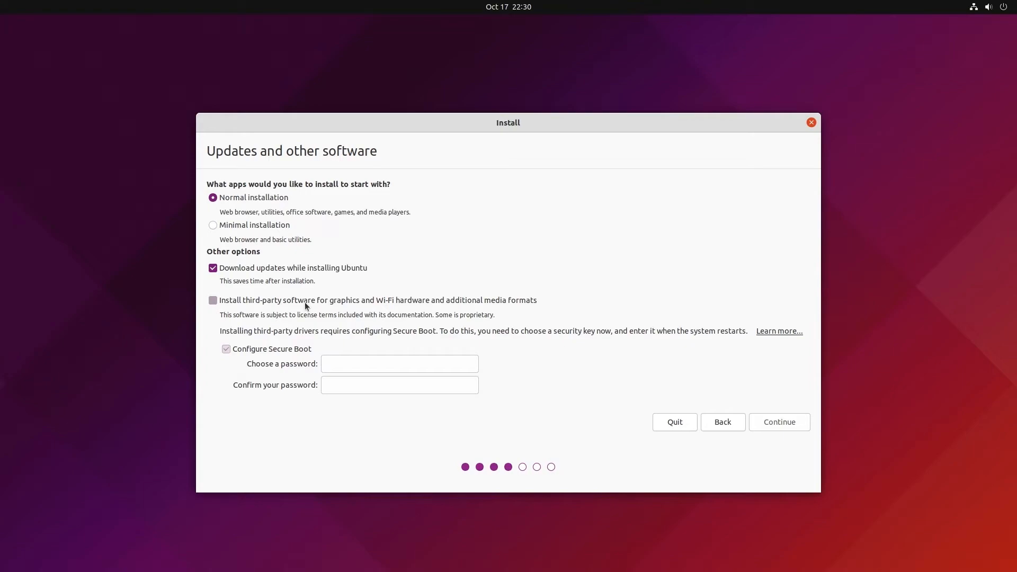
pyautogui.click(306, 305)
pyautogui.click(344, 359)
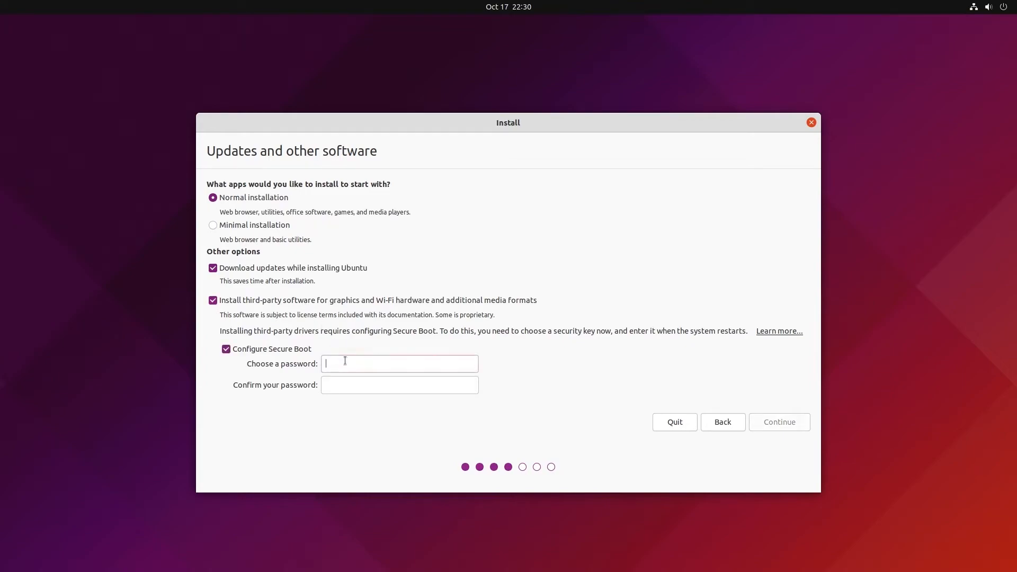
pyautogui.write('********')
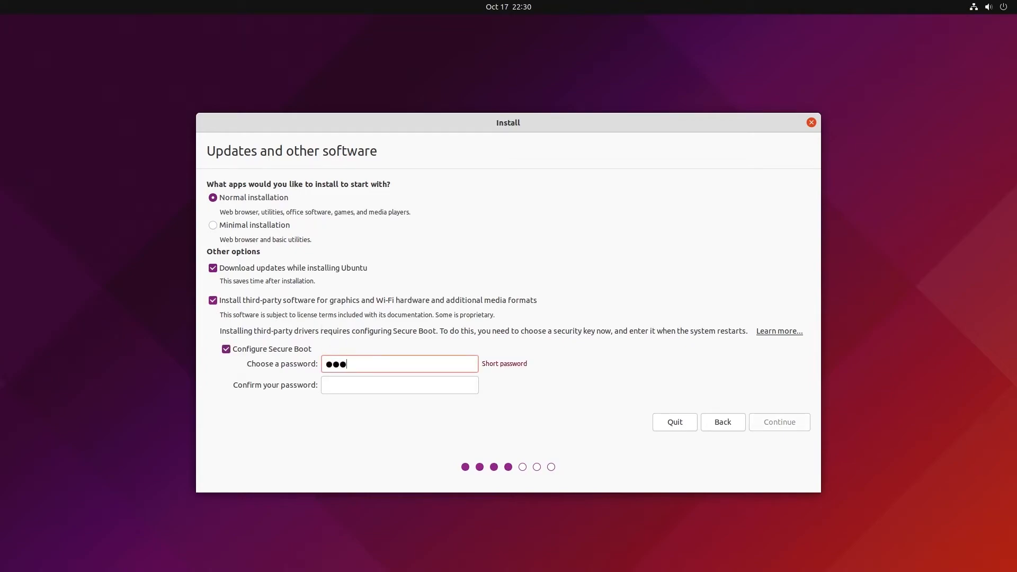
pyautogui.write('******')
pyautogui.press('Tab')
pyautogui.write('*************')
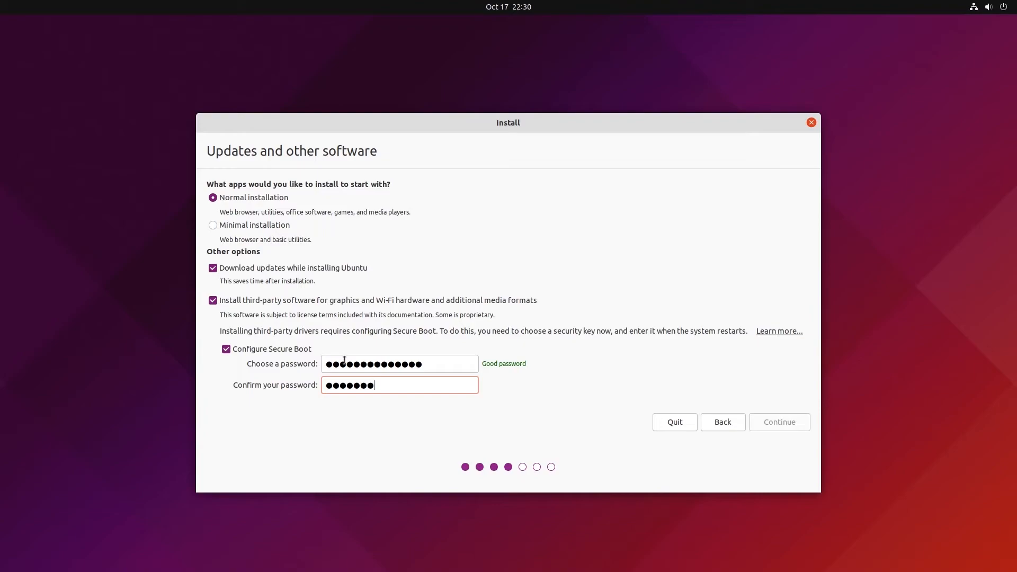
pyautogui.write('*')
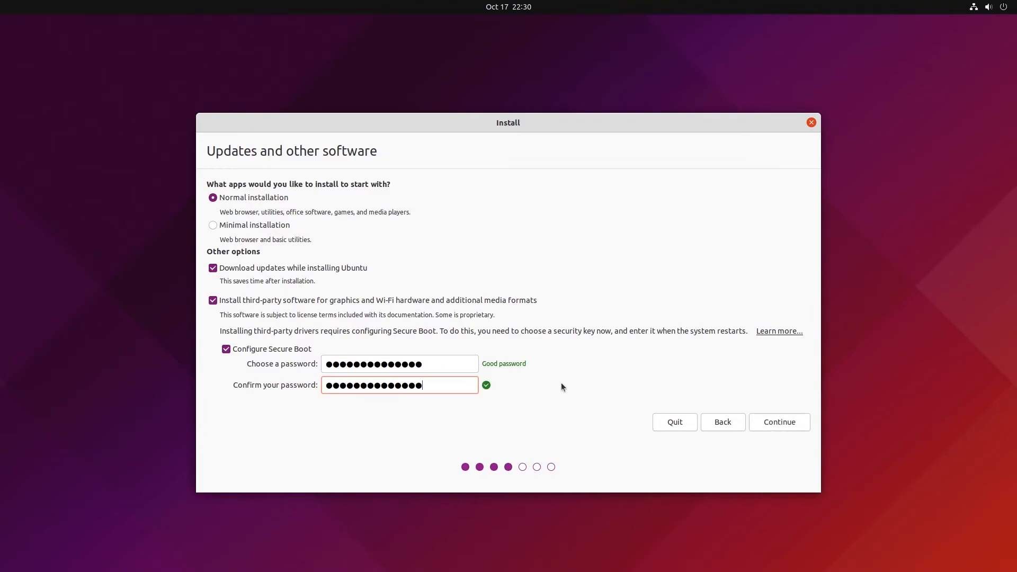
pyautogui.click(764, 423)
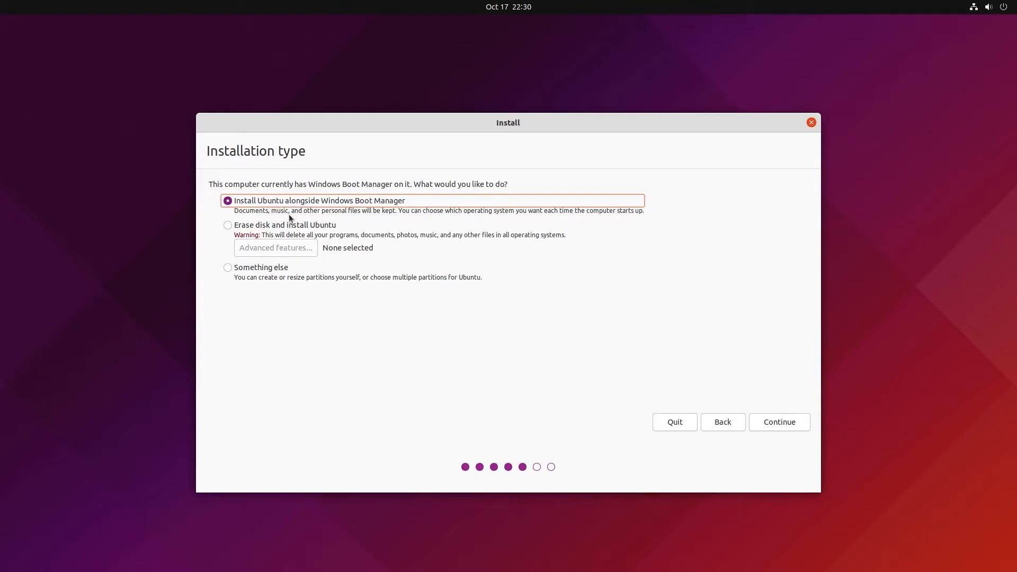
# Step: Install Ubuntu alongside Windows Boot Manager with about 80.4 GB allocated to Ubuntu, and write the partition changes to disk
pyautogui.click(781, 419)
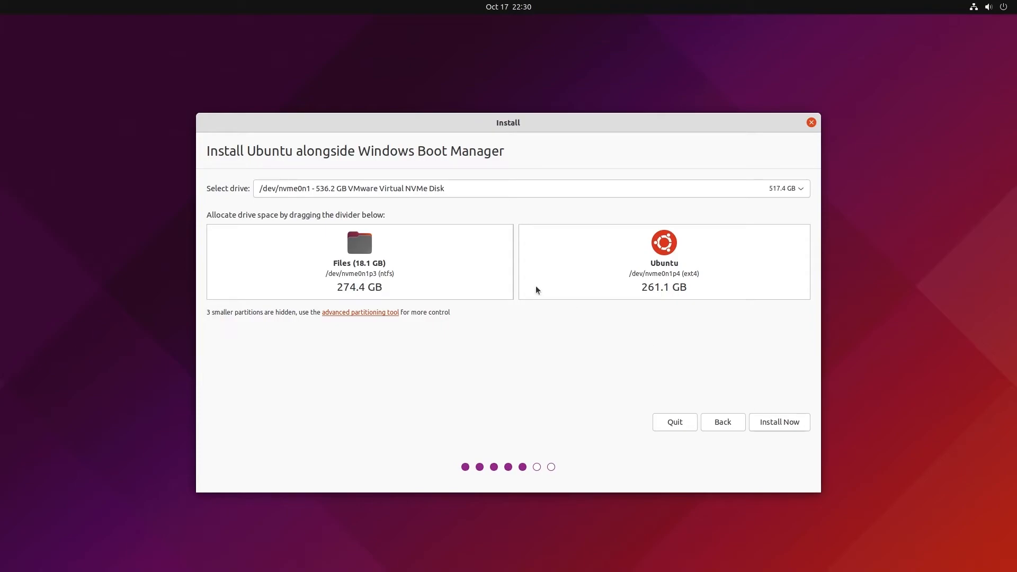
pyautogui.moveTo(517, 270); pyautogui.dragTo(716, 276)
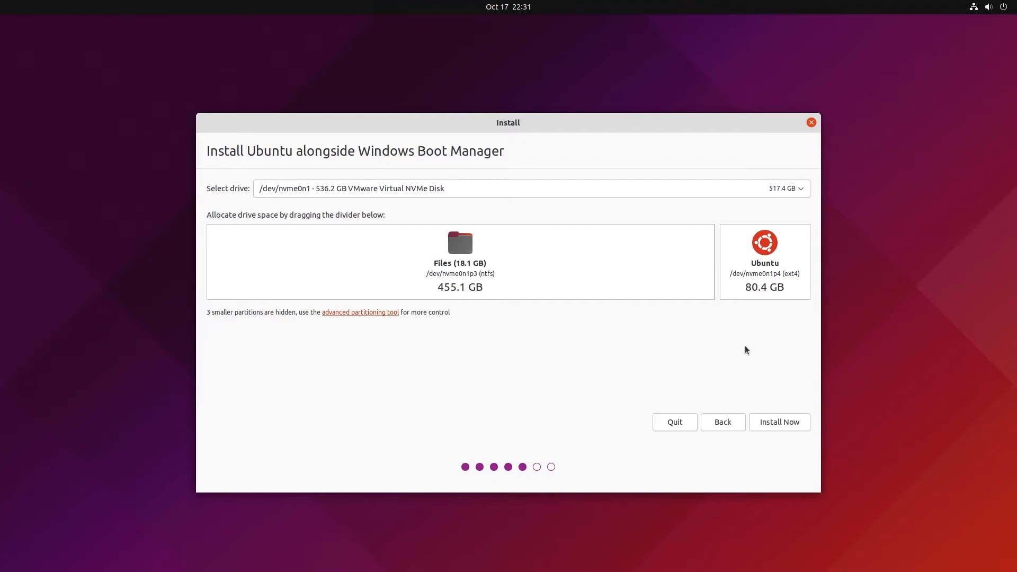
pyautogui.click(771, 424)
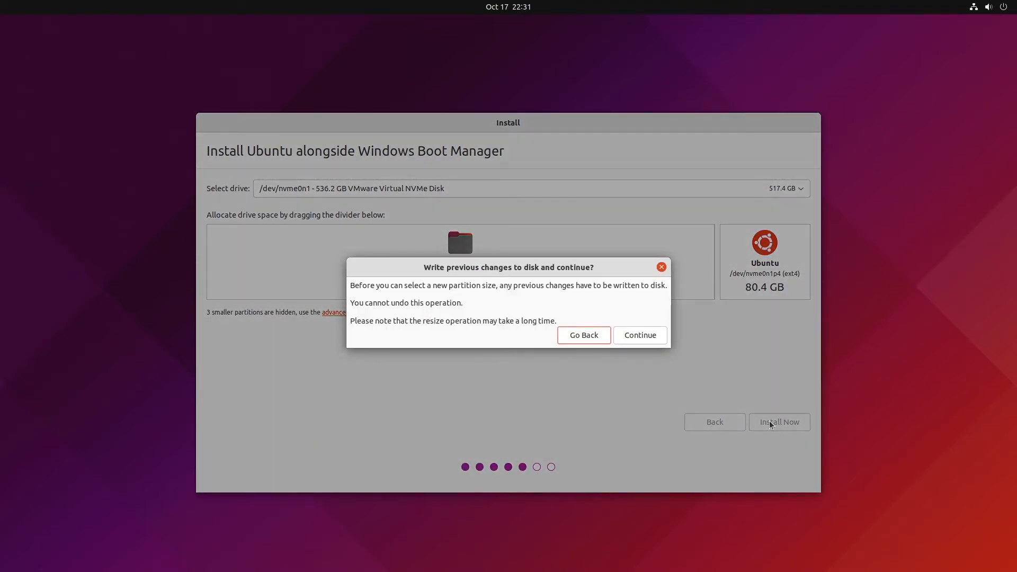
pyautogui.click(637, 336)
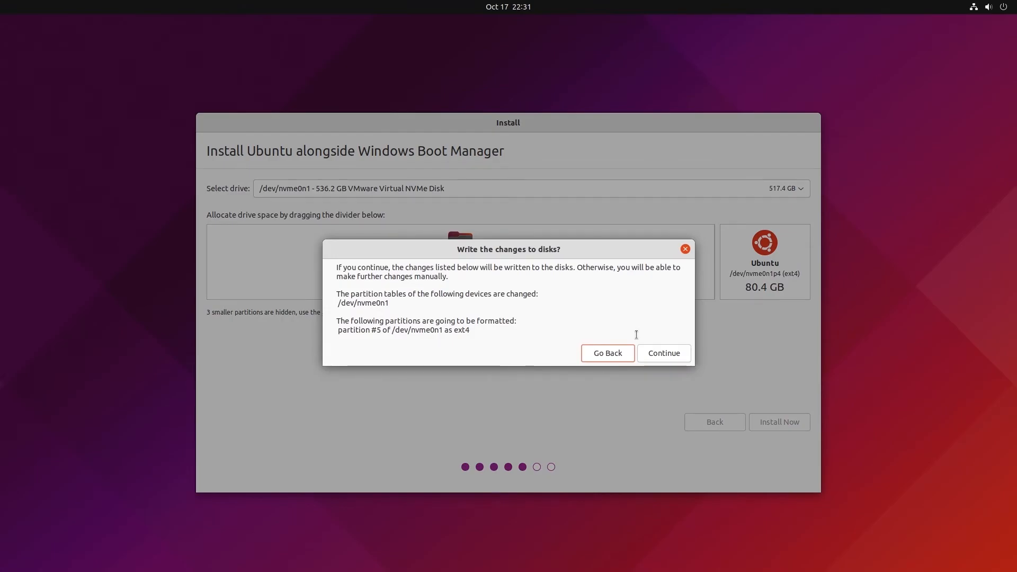
pyautogui.click(653, 353)
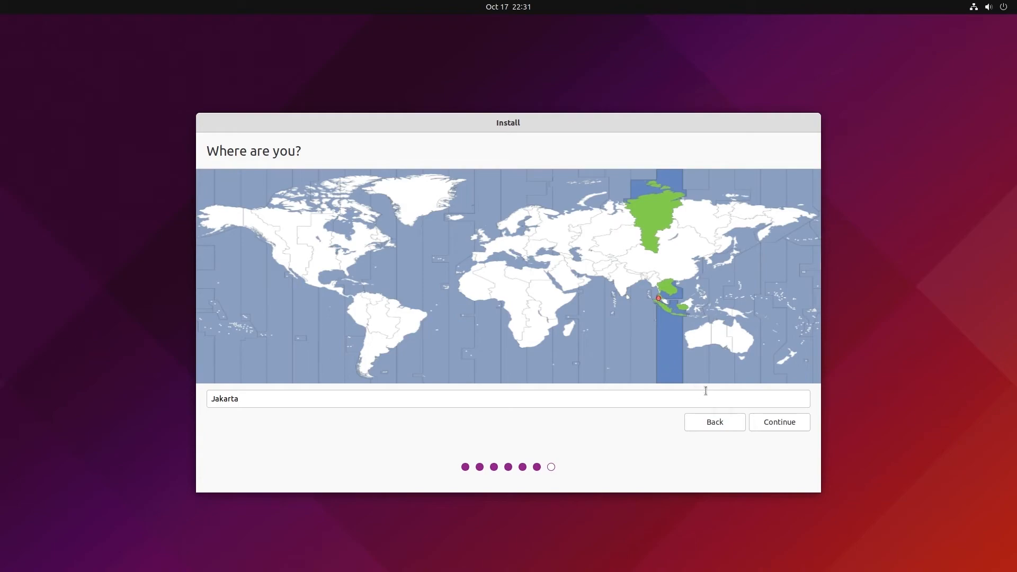
# Step: Accept the Jakarta time zone and create the user account, entering the user's name and the account password twice
pyautogui.click(768, 425)
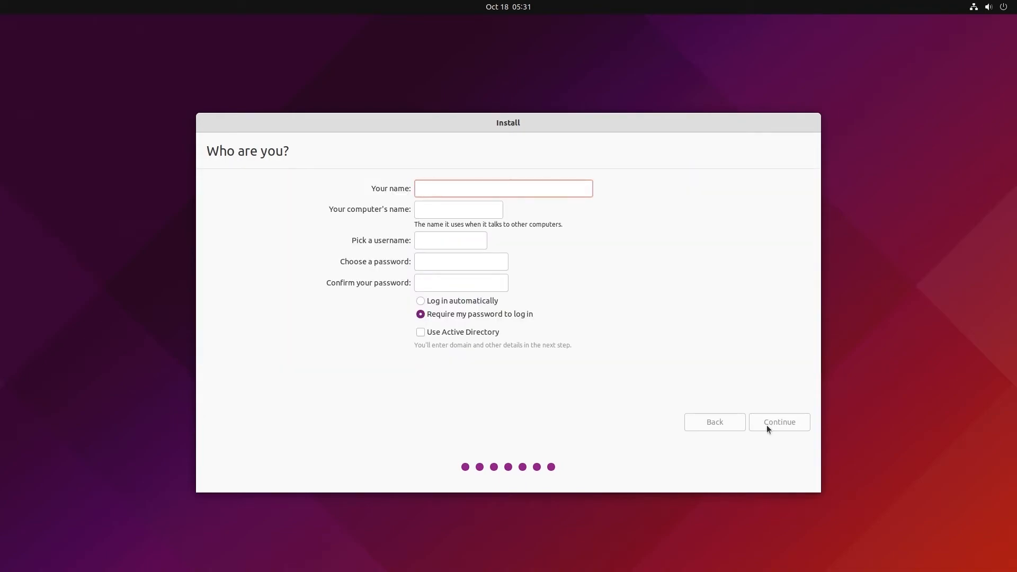
pyautogui.write('priyo')
pyautogui.press('Tab')
pyautogui.press('Tab')
pyautogui.press('Tab')
pyautogui.write('●●●●●')
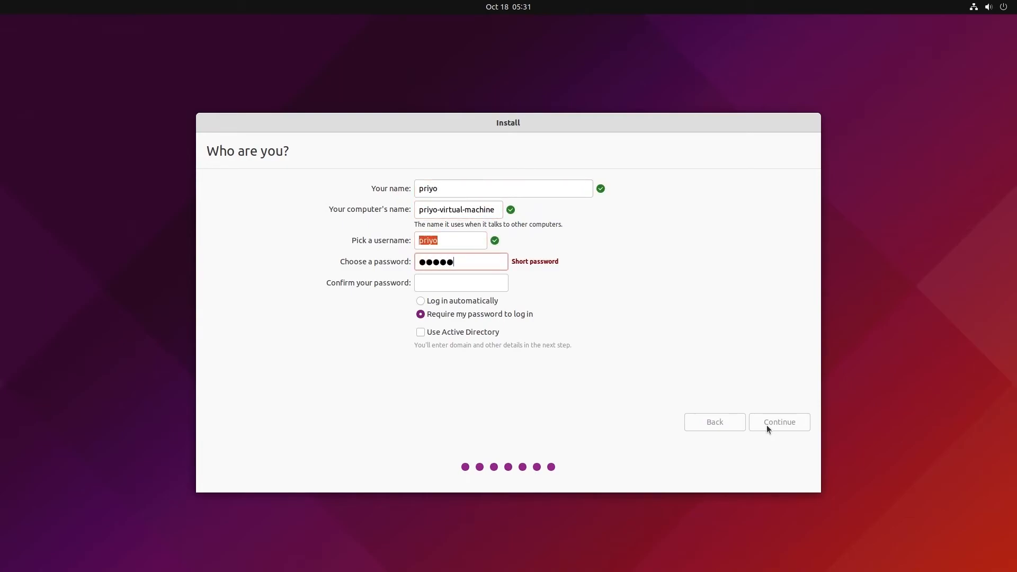
pyautogui.write('●')
pyautogui.press('Tab')
pyautogui.write('●●●●●●')
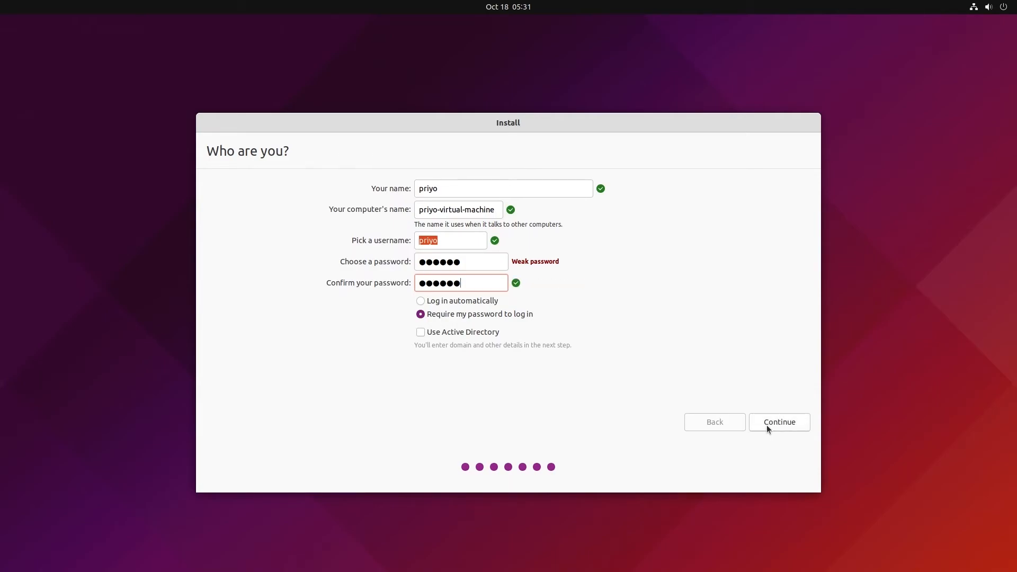
pyautogui.click(768, 425)
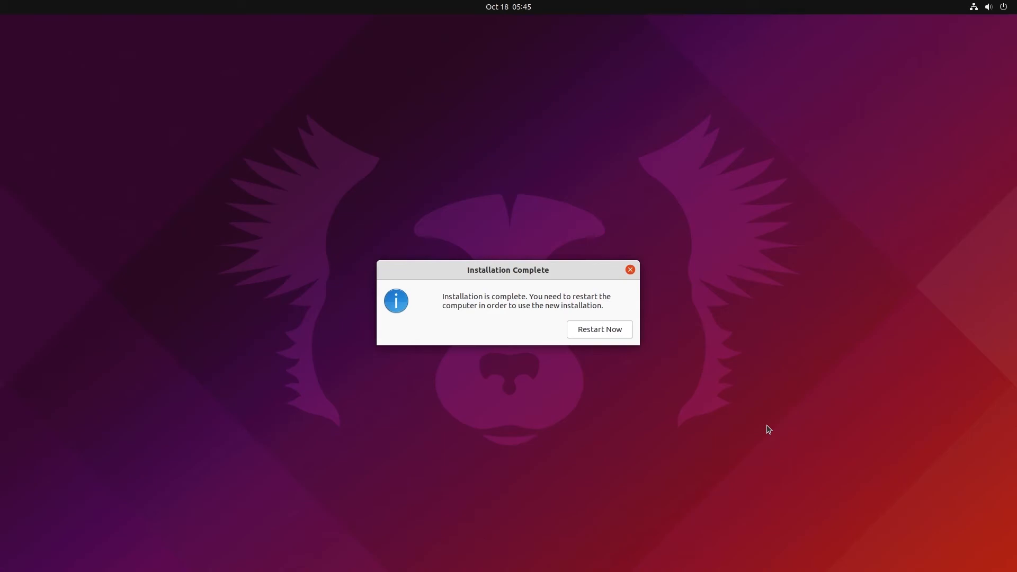
# Step: Restart the computer from the completed installation, dismiss the installation medium prompt, and boot Windows Boot Manager
pyautogui.click(612, 333)
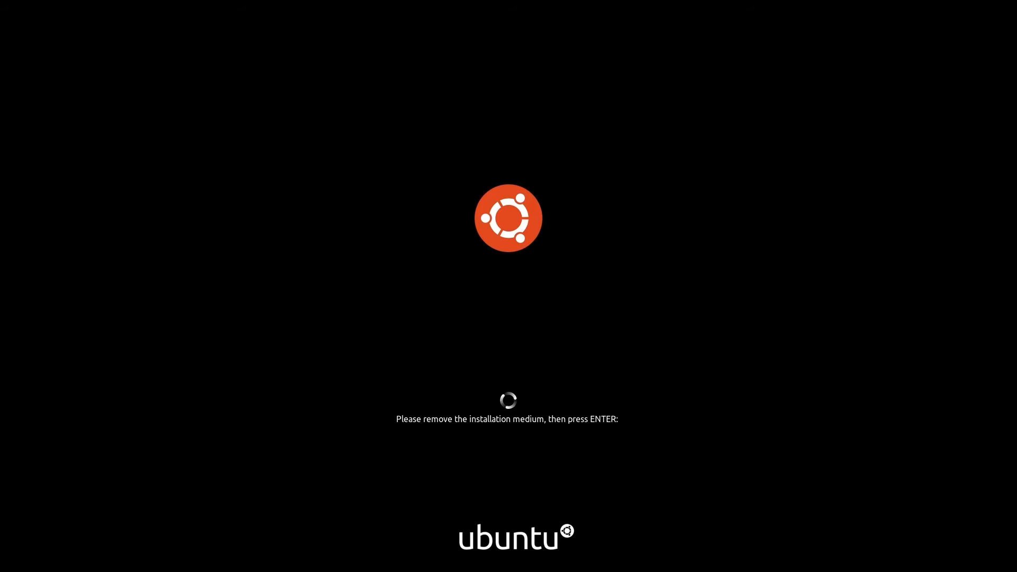
pyautogui.press('Return')
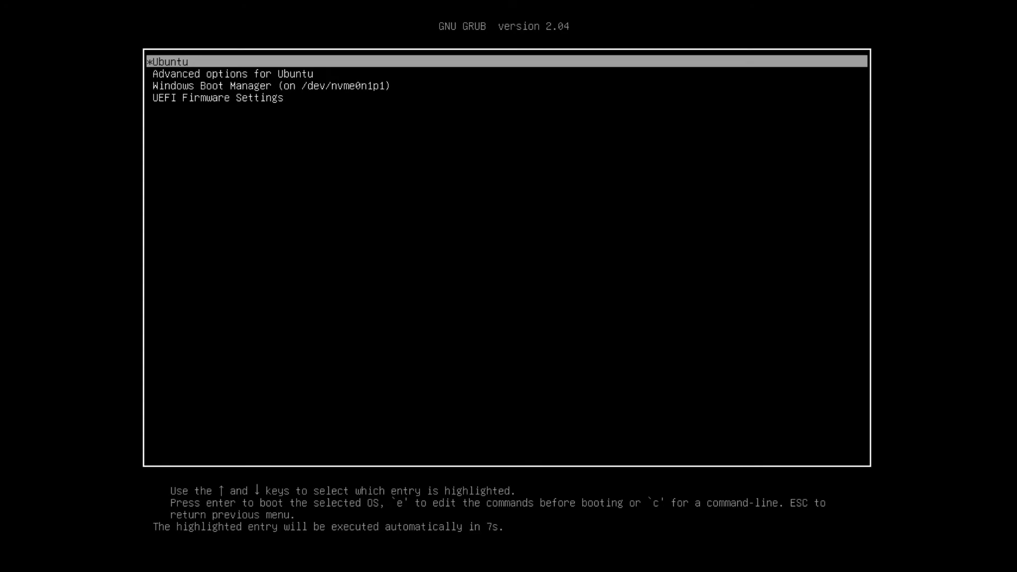
pyautogui.press('Down')
pyautogui.press('Down')
pyautogui.press('Return')
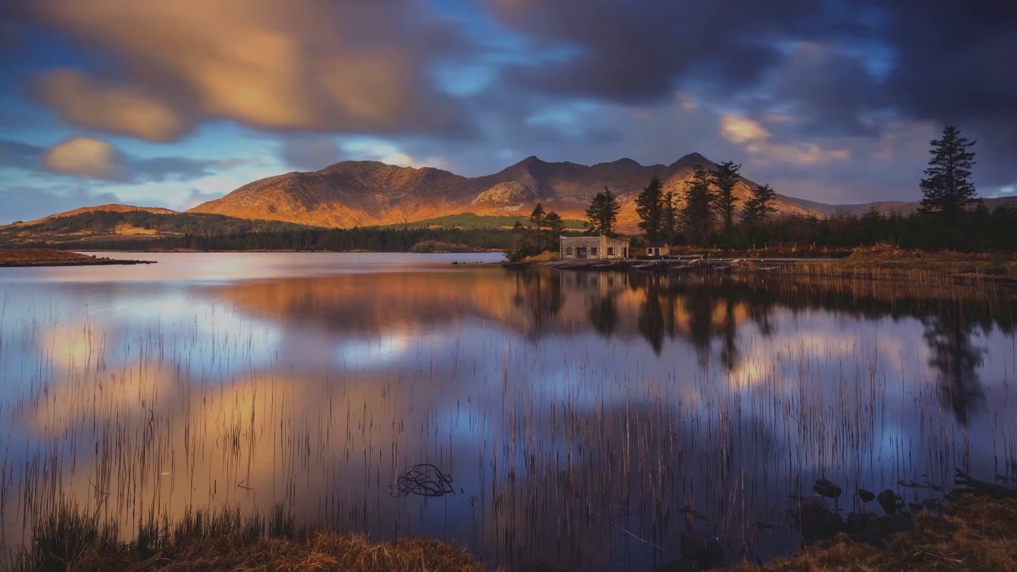
# Step: Sign in to Windows with the account password and view the drives under This PC in File Explorer
pyautogui.press('Return')
pyautogui.write('*****')
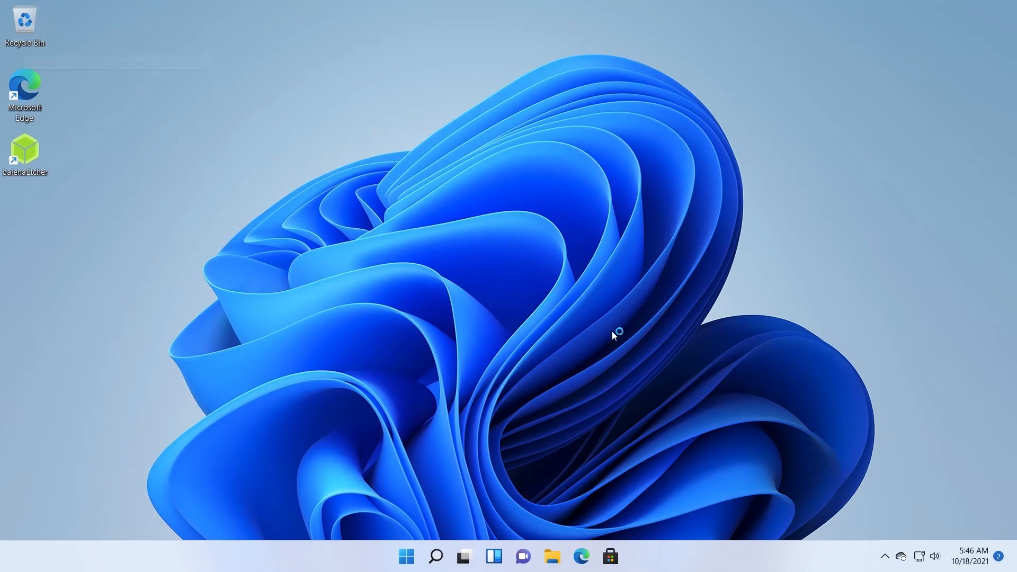
pyautogui.click(556, 553)
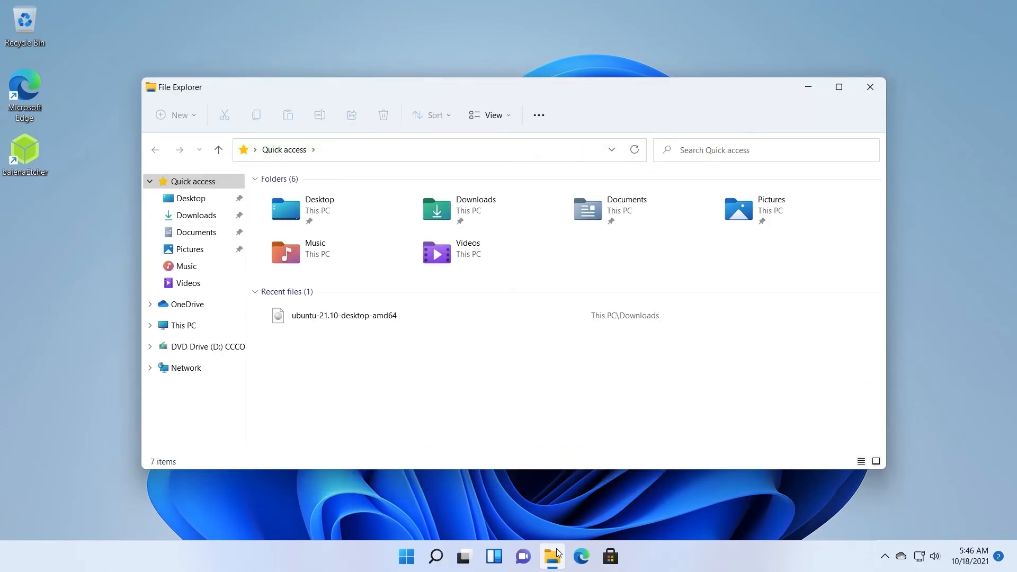
pyautogui.click(195, 330)
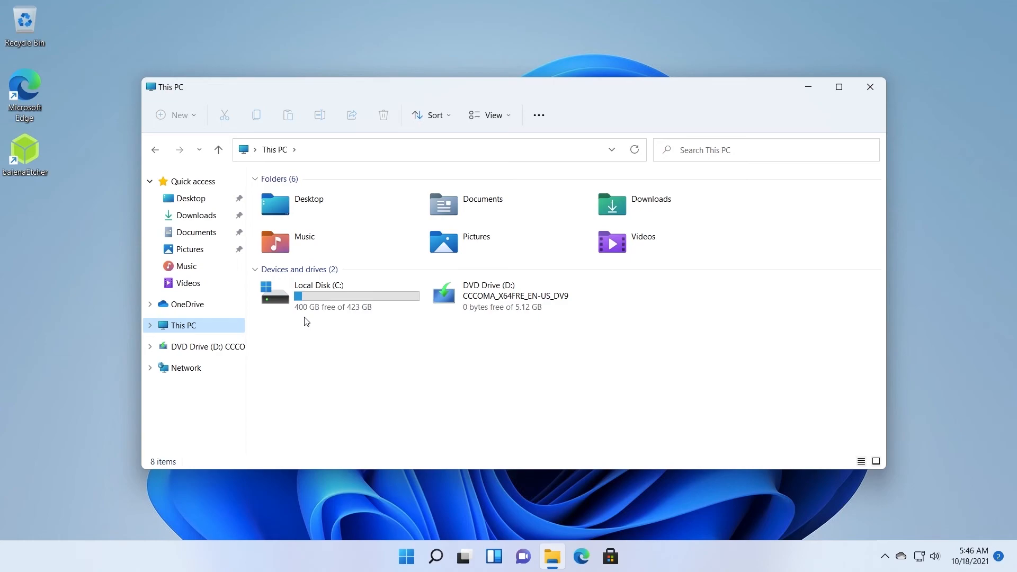
# Step: Restart from Windows into the Ubuntu boot entry and log in to the user account with its password
pyautogui.click(407, 557)
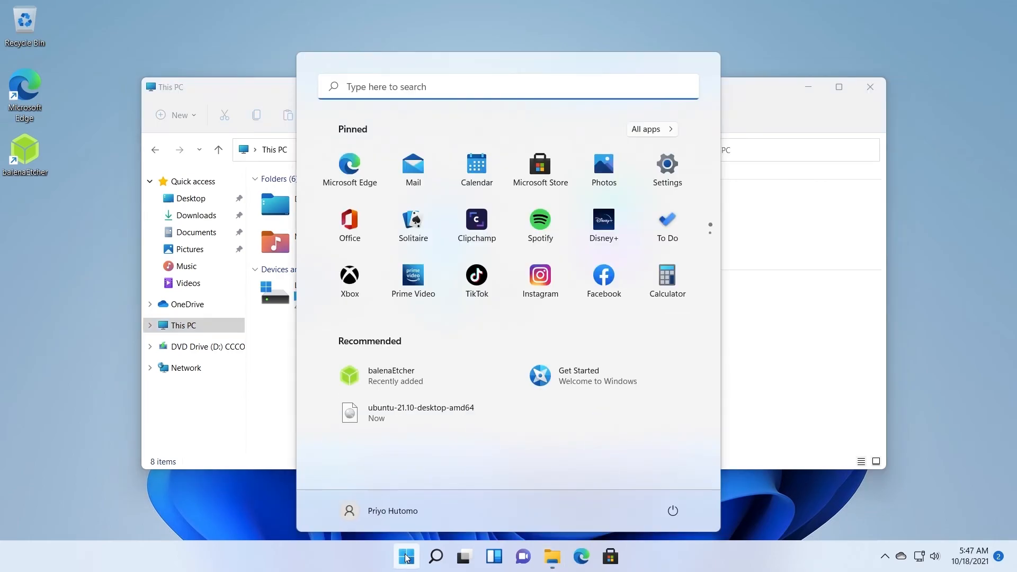
pyautogui.click(671, 511)
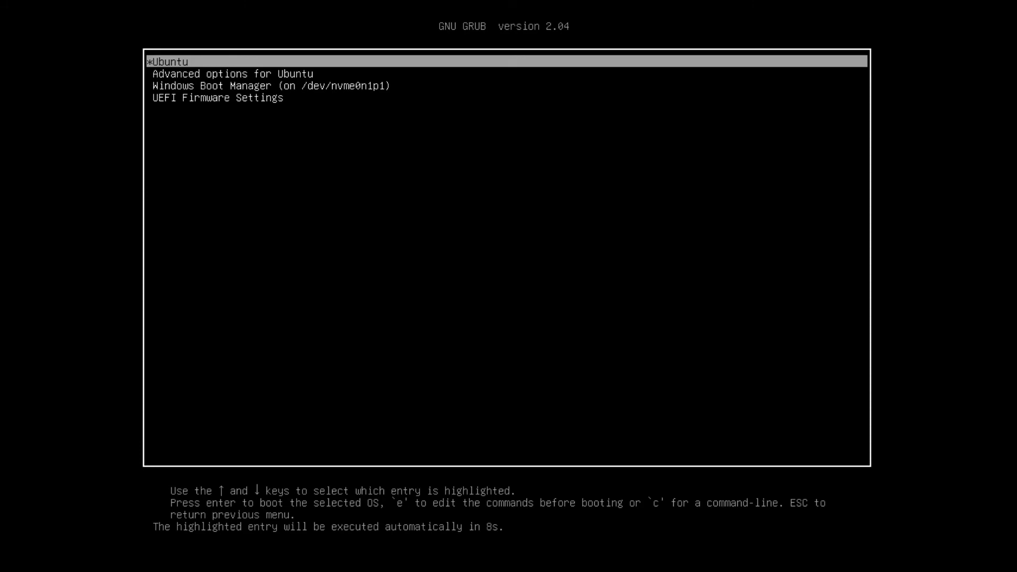
pyautogui.press('Return')
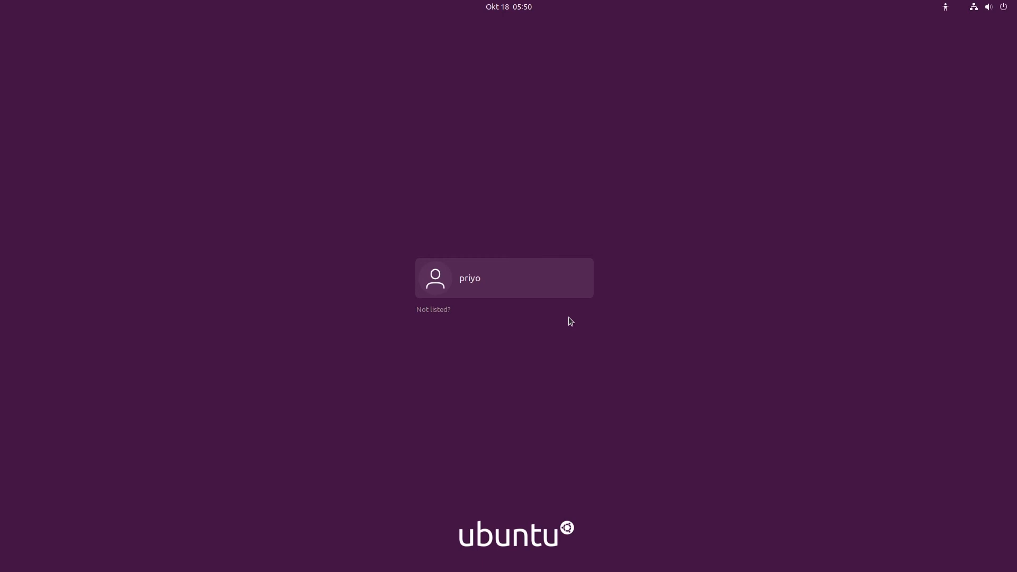
pyautogui.click(548, 288)
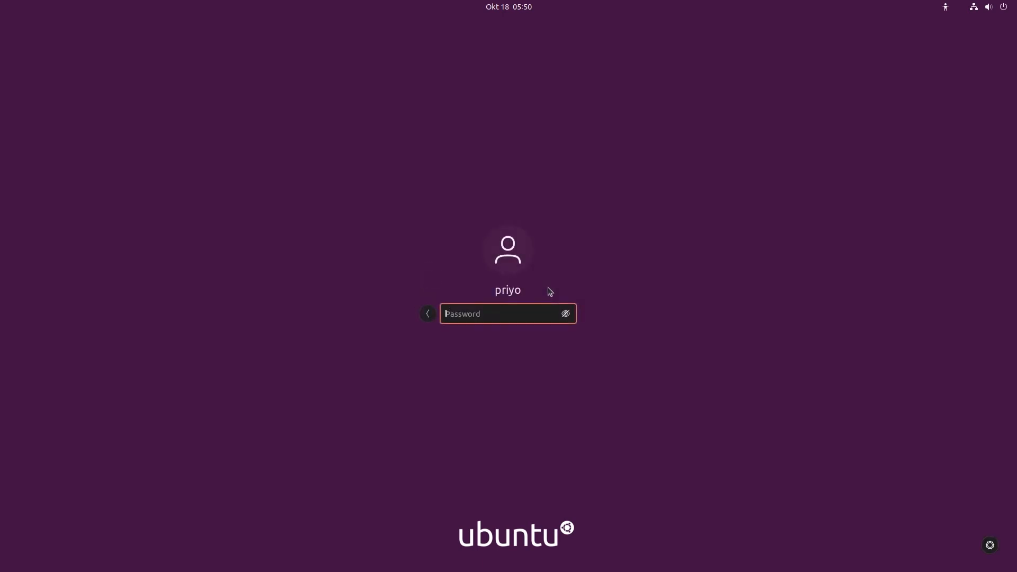
pyautogui.write('•••••••')
pyautogui.press('Return')
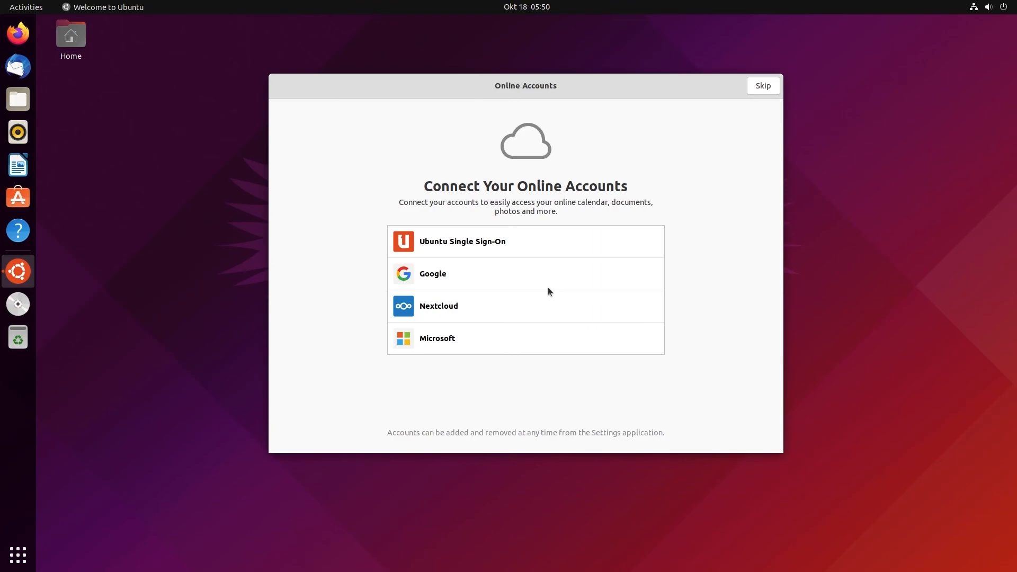
# Step: Skip connecting online accounts and complete the Ubuntu welcome setup, keeping the option to send system info to Canonical
pyautogui.click(777, 88)
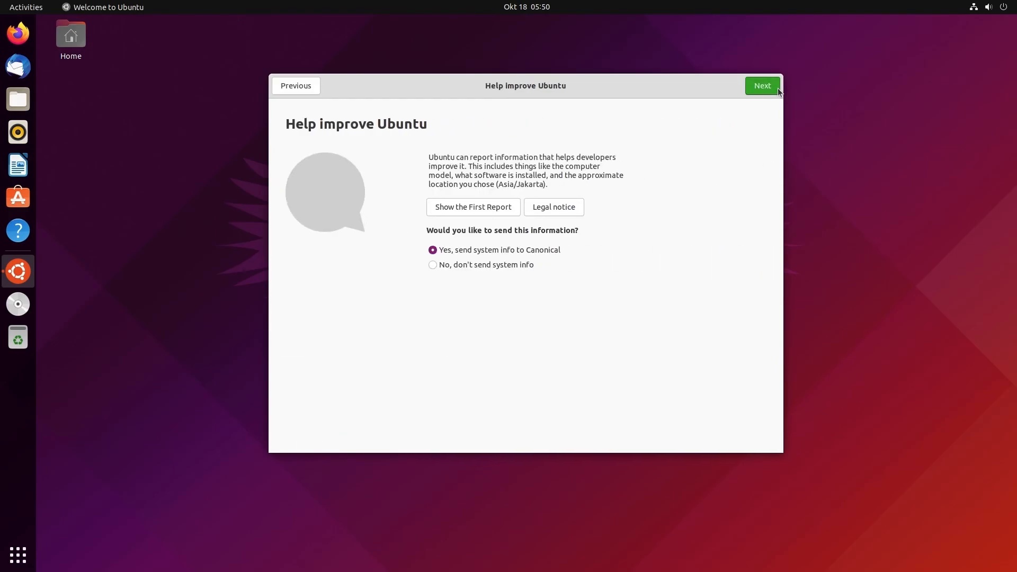
pyautogui.click(777, 89)
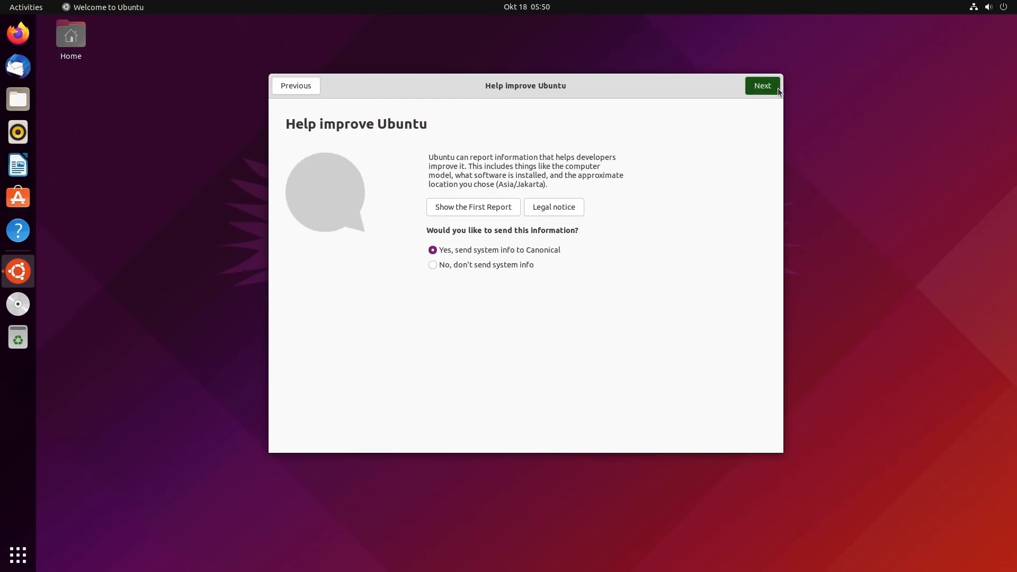
pyautogui.click(778, 90)
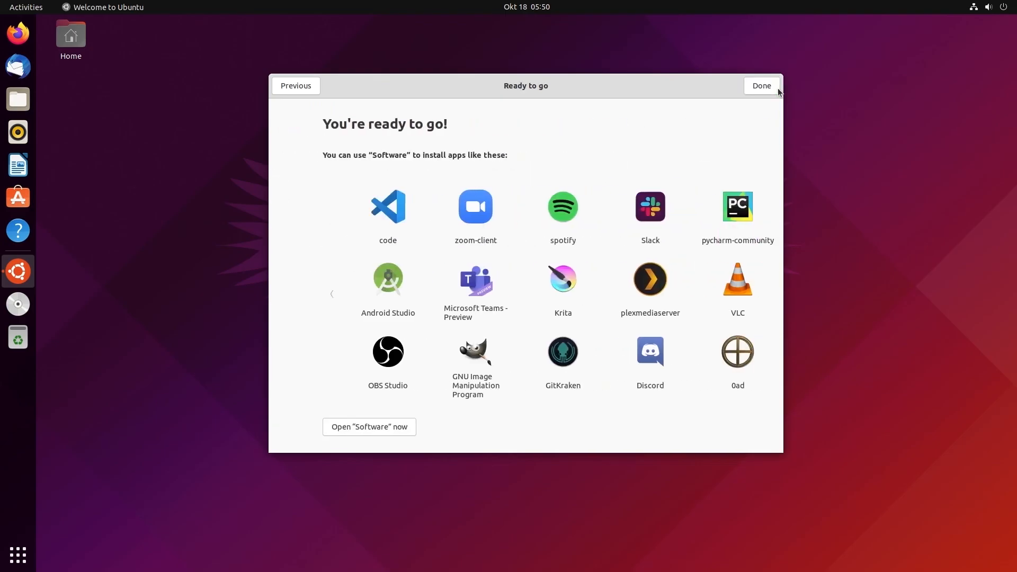
pyautogui.click(777, 91)
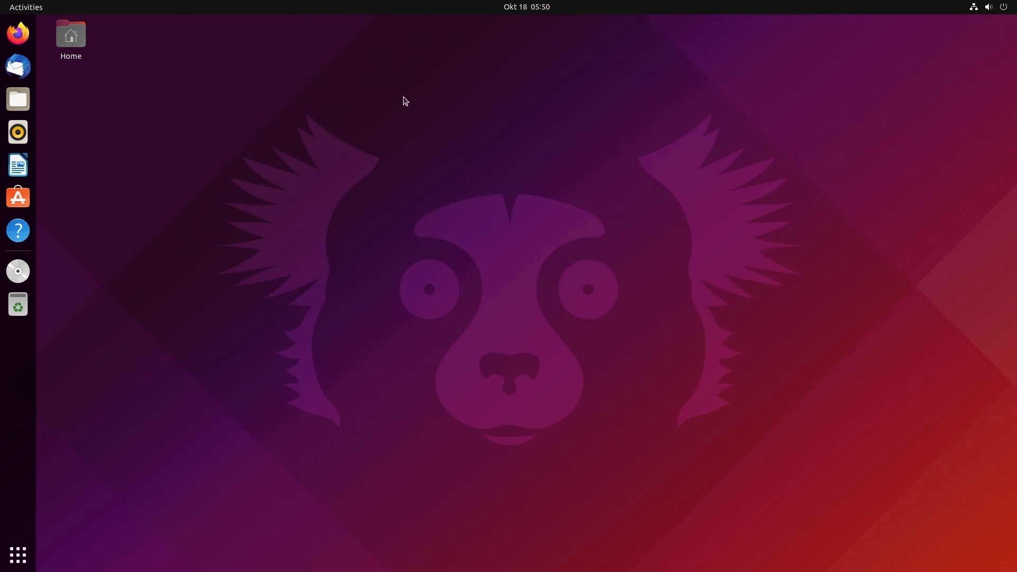
# Step: Open the Home folder and check the 455 GB volume listed in Other Locations
pyautogui.click(77, 42)
pyautogui.doubleClick(76, 40)
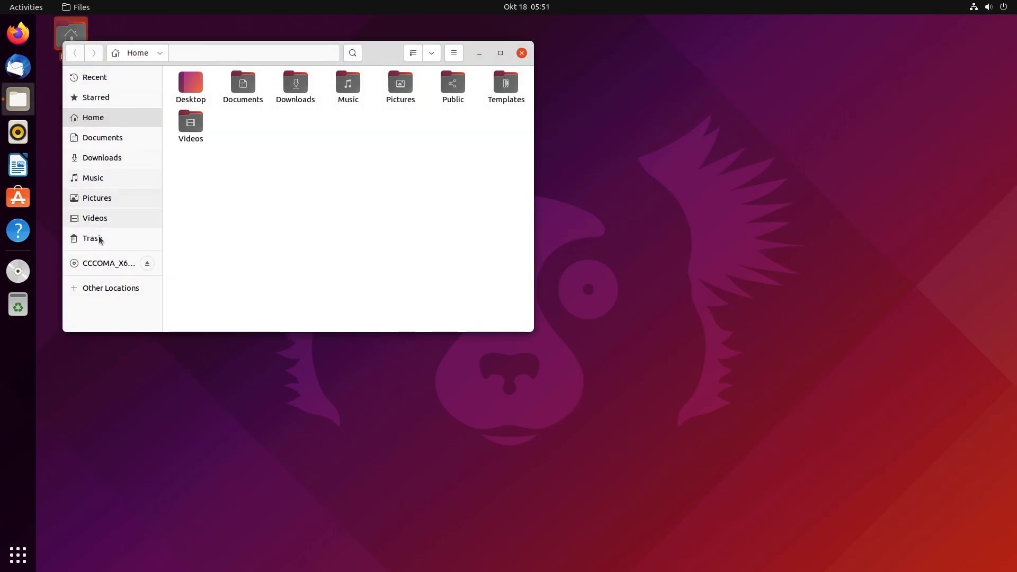
pyautogui.click(98, 288)
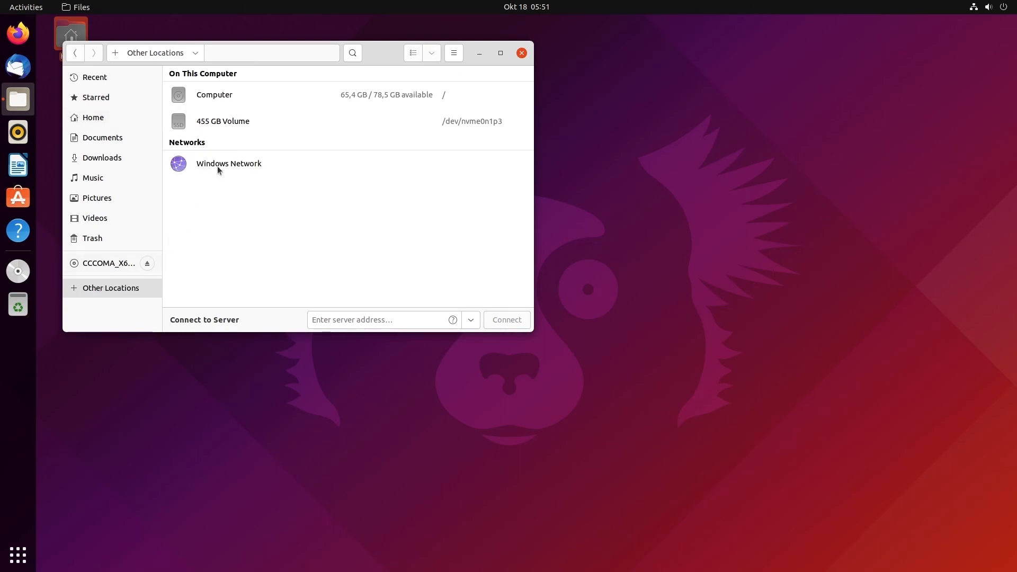
pyautogui.click(210, 130)
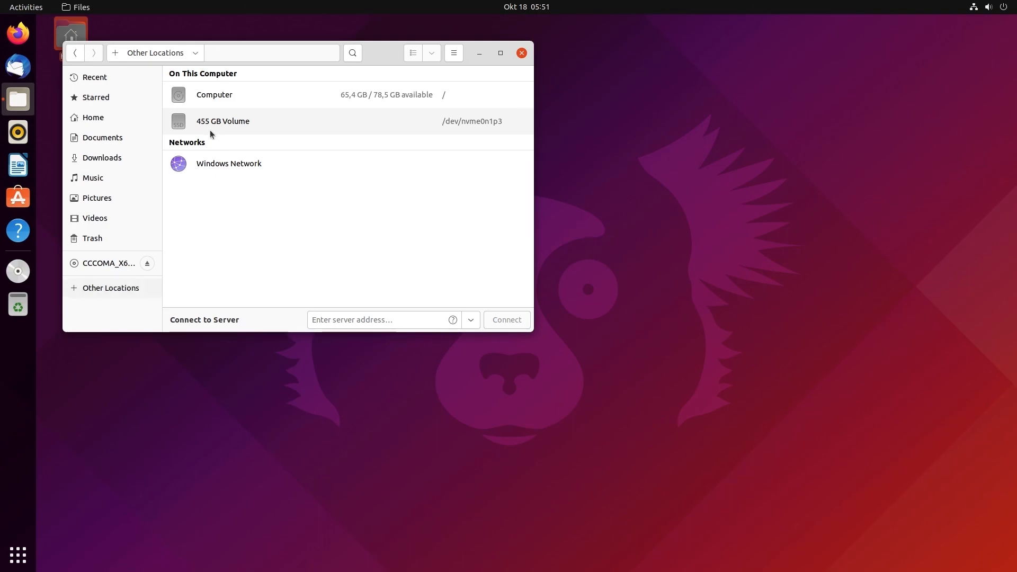